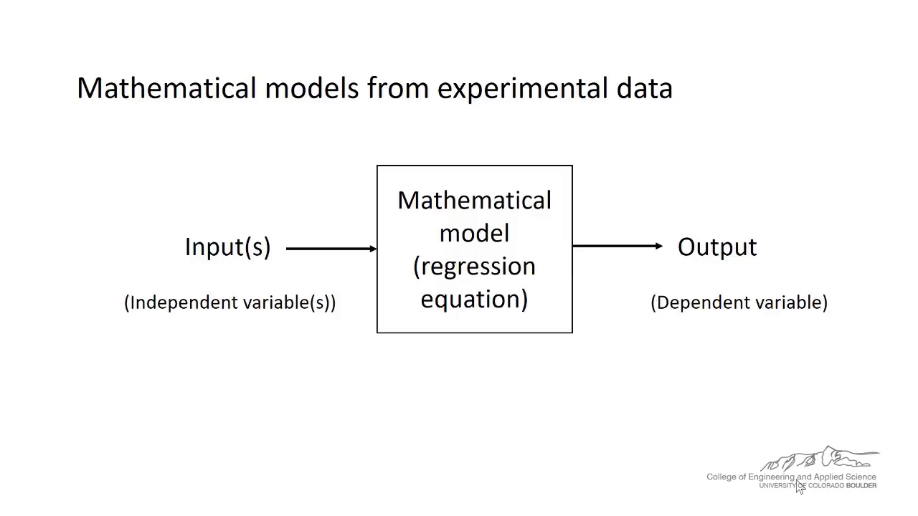
# Move past the lecture slide to the Excel Data sheet of yogurt consumption for 2000–2009
pyautogui.press('Right')
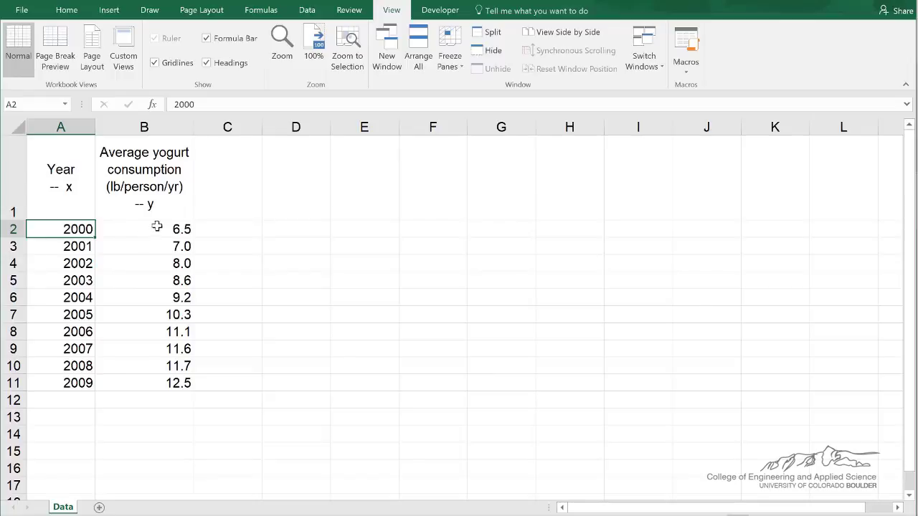
# Insert a plain scatter chart of A2:B11, consumption against year, and place it beside the data
pyautogui.moveTo(80, 229); pyautogui.dragTo(81, 383)
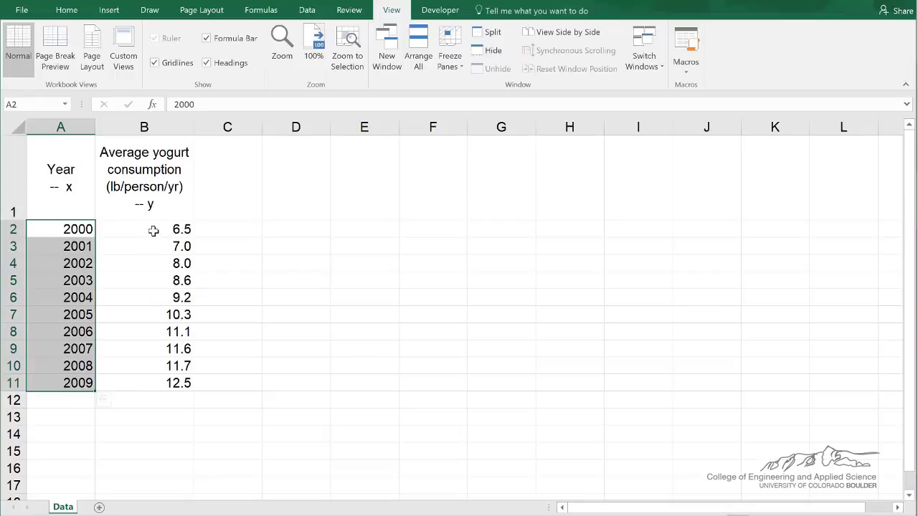
pyautogui.moveTo(65, 229); pyautogui.dragTo(141, 383)
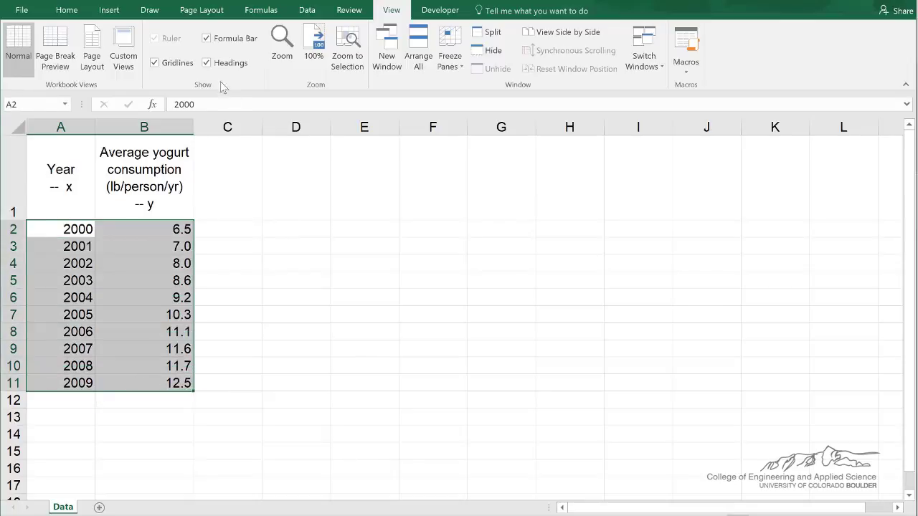
pyautogui.click(117, 15)
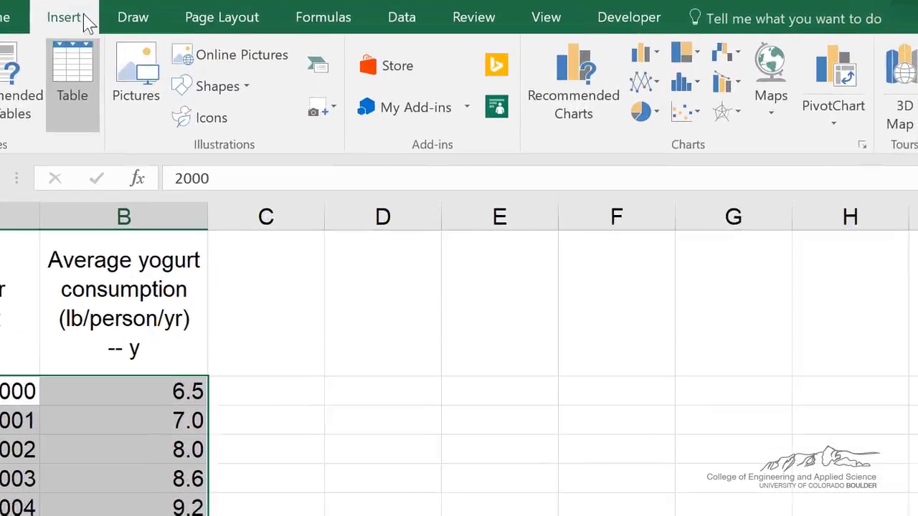
pyautogui.click(702, 116)
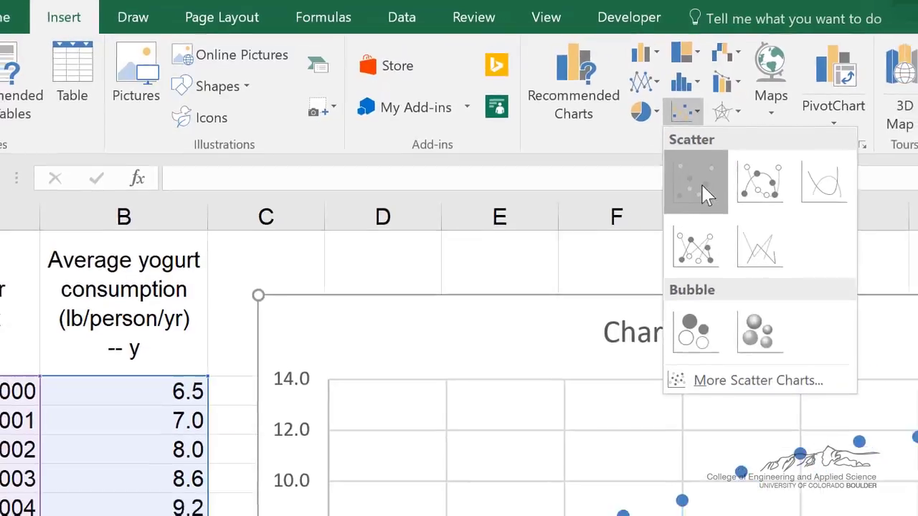
pyautogui.click(725, 204)
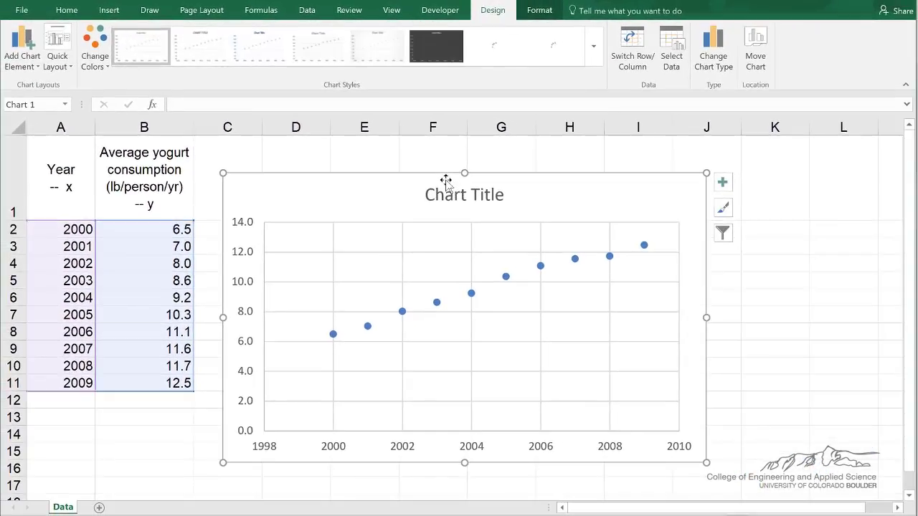
pyautogui.moveTo(445, 180); pyautogui.dragTo(469, 166)
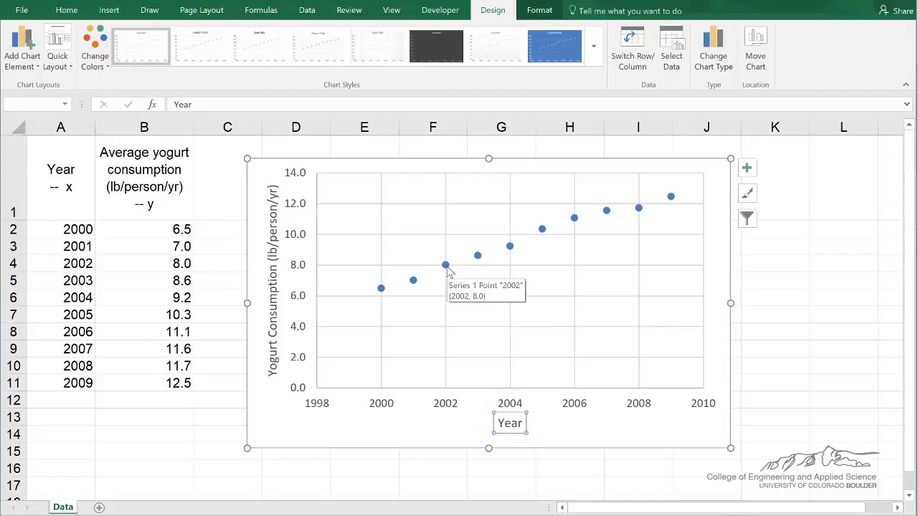
# Add a linear trendline showing y = 0.6825x - 1358.5 and R² = 0.9855 below the line
pyautogui.rightClick(445, 266)
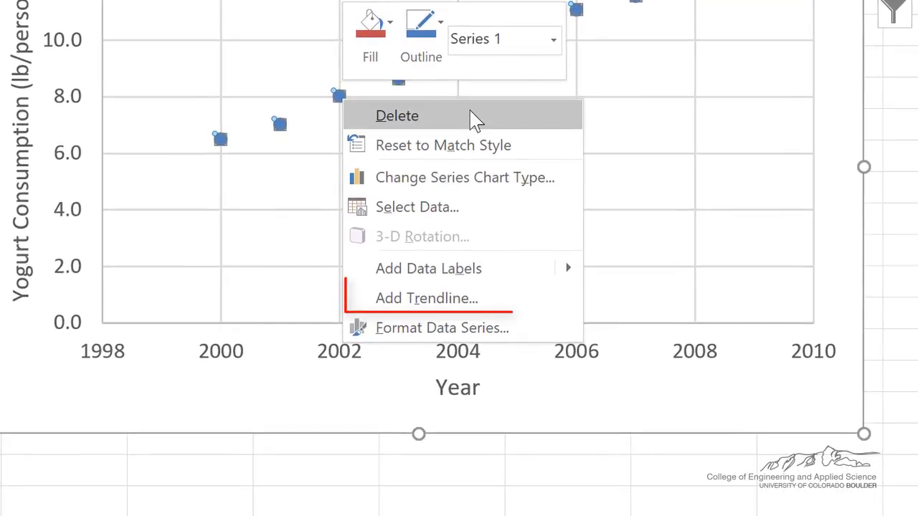
pyautogui.click(452, 300)
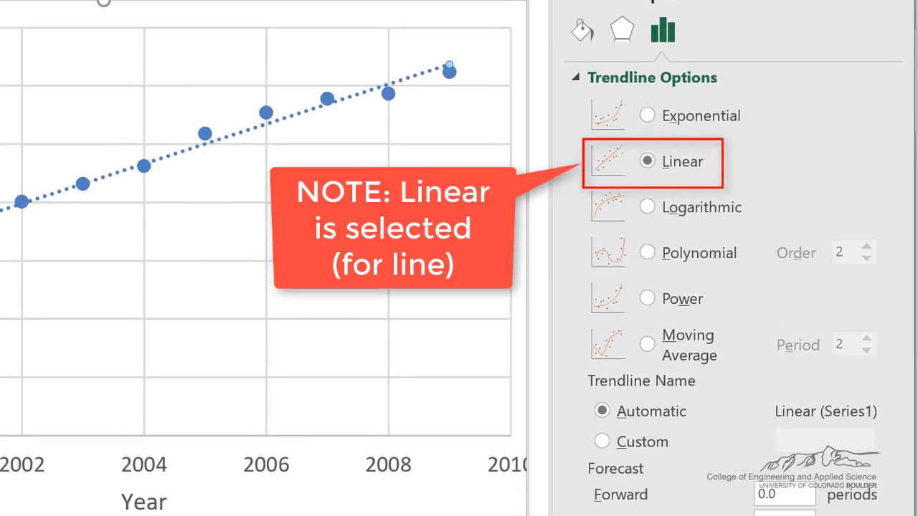
pyautogui.click(601, 498)
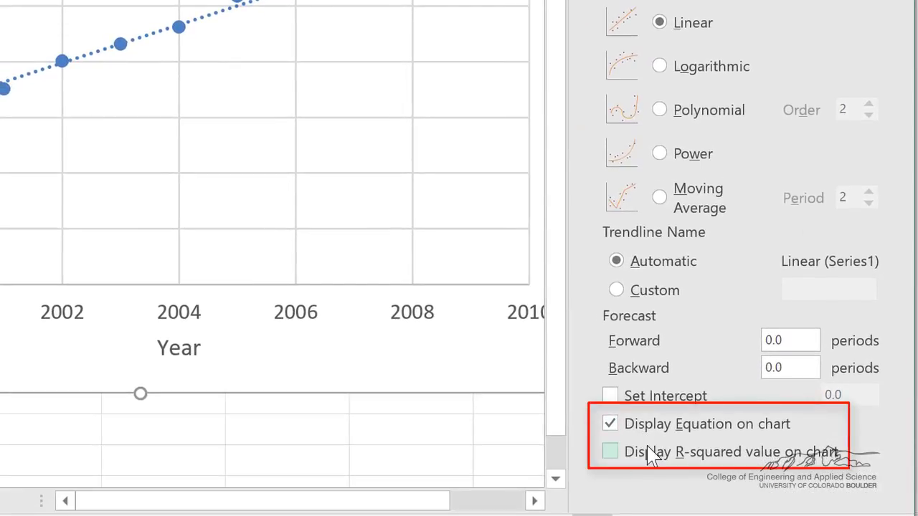
pyautogui.click(623, 453)
pyautogui.click(359, 0)
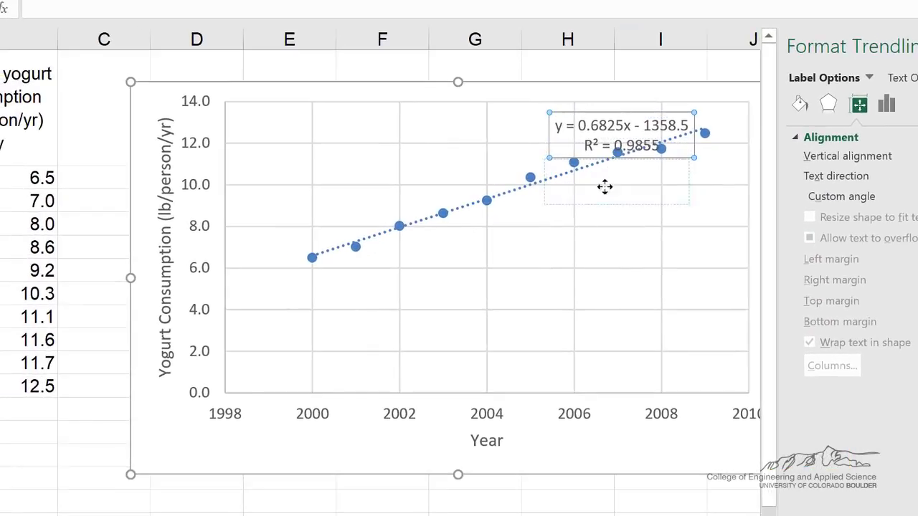
pyautogui.moveTo(336, 5); pyautogui.dragTo(248, 64)
pyautogui.moveTo(538, 228); pyautogui.dragTo(538, 228)
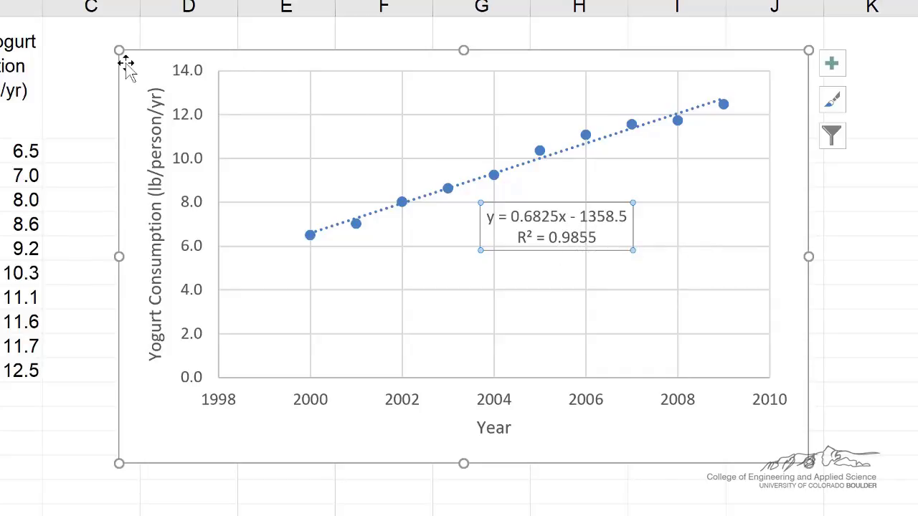
# Move the chart right, clear of columns A–B, deselect it via cell C3, and show the Data commands
pyautogui.moveTo(122, 64); pyautogui.dragTo(275, 57)
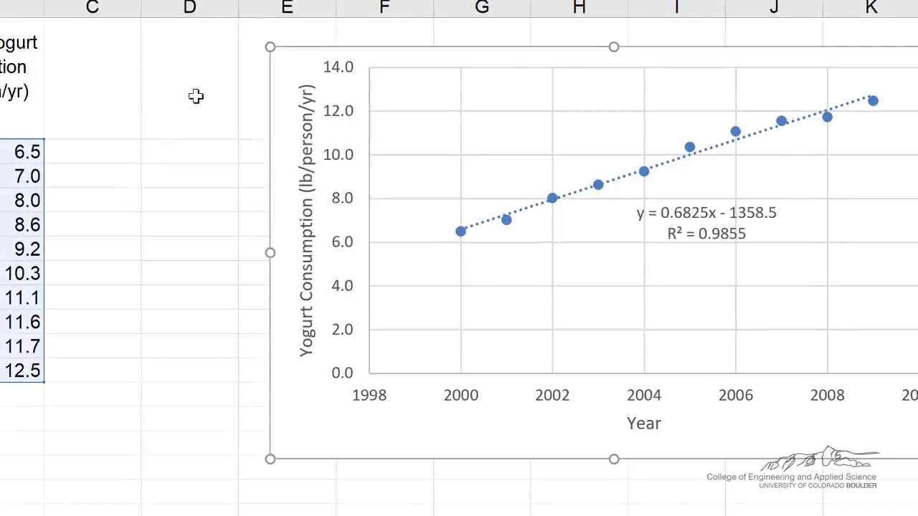
pyautogui.click(184, 222)
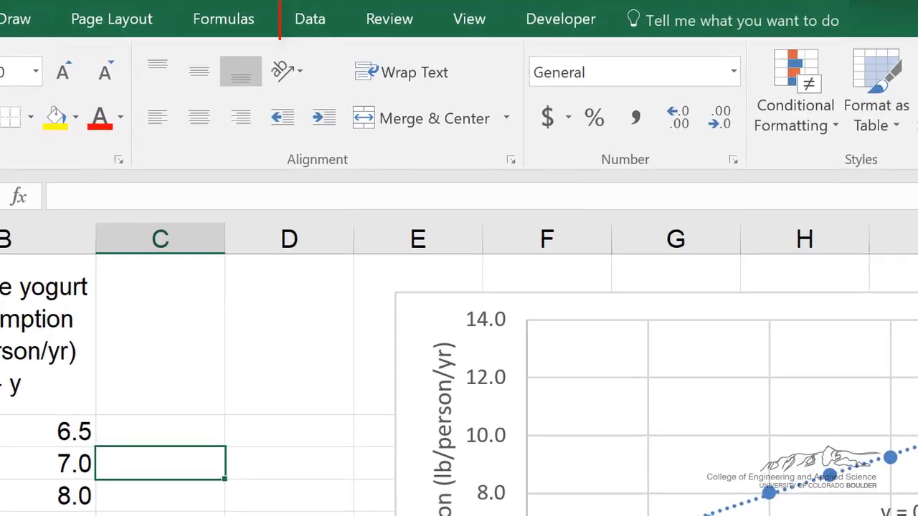
pyautogui.click(309, 27)
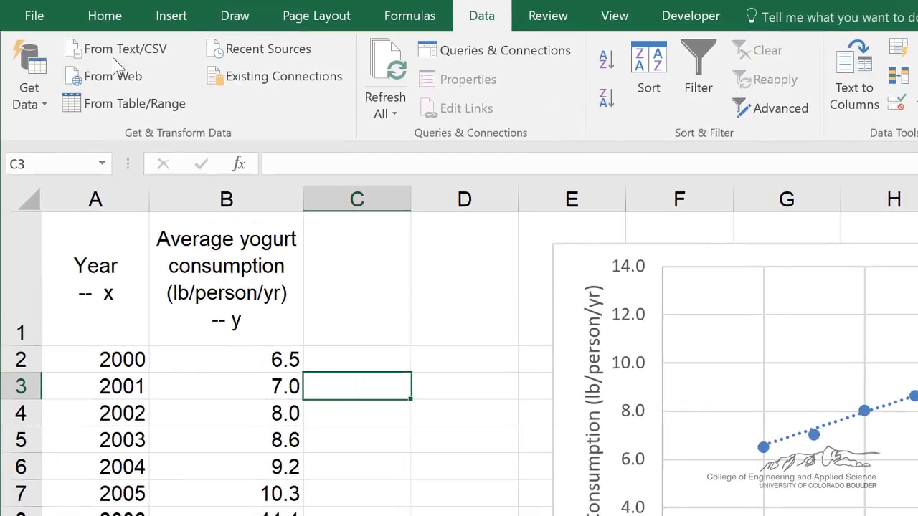
# Enable the Analysis ToolPak - VBA add-in from File > Options > Add-ins
pyautogui.click(36, 17)
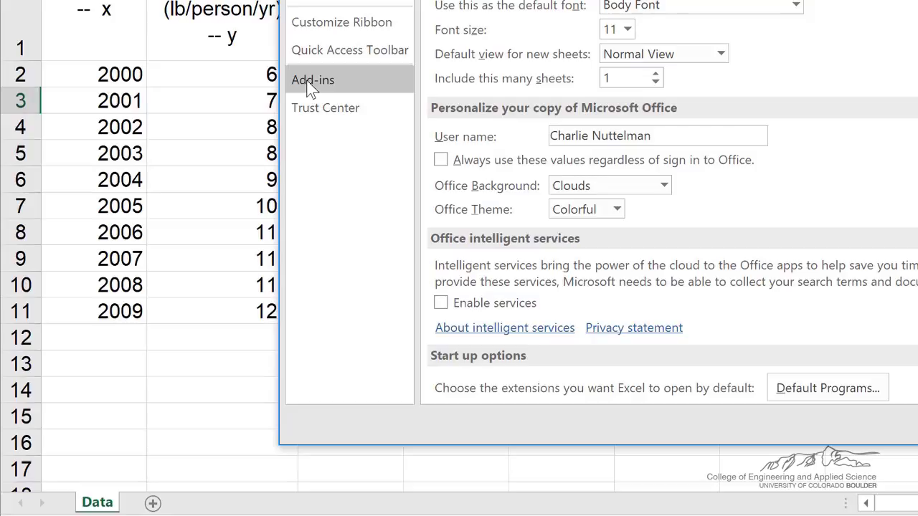
pyautogui.click(338, 80)
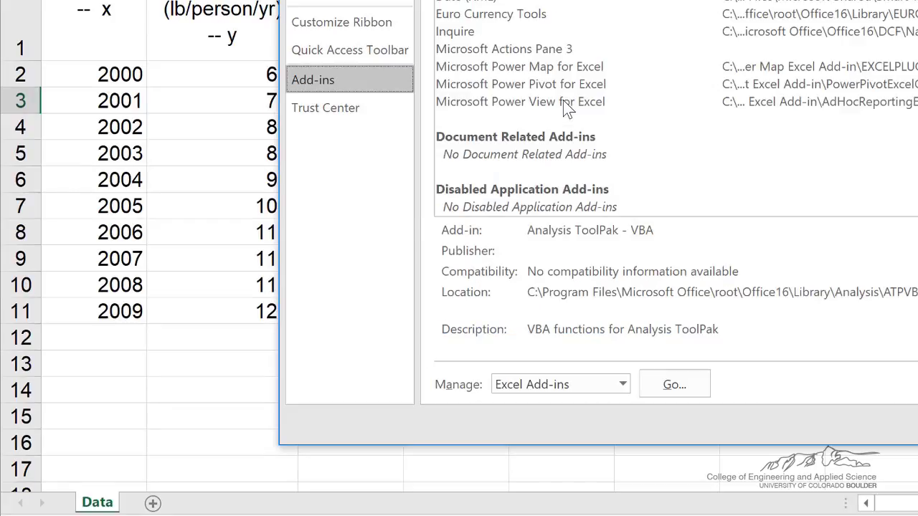
pyautogui.click(674, 385)
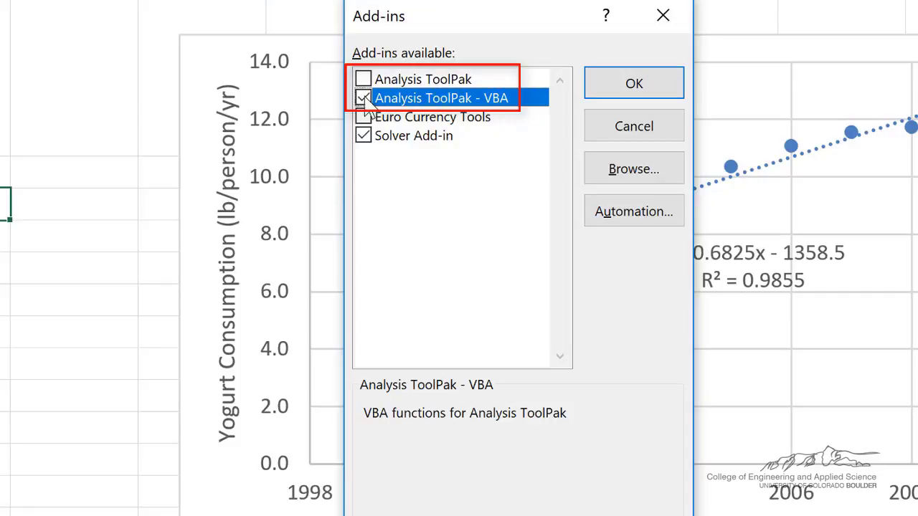
pyautogui.click(616, 86)
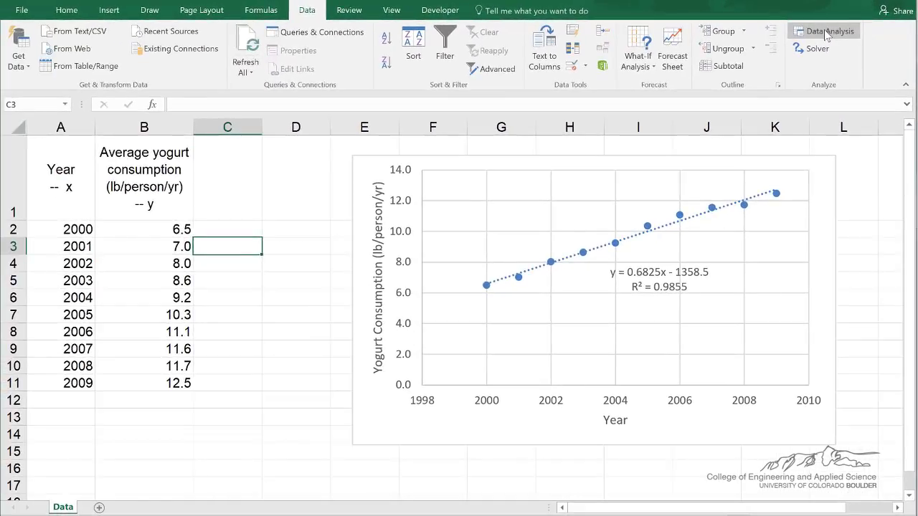
# Choose Regression from the Data Analysis tools list
pyautogui.click(825, 32)
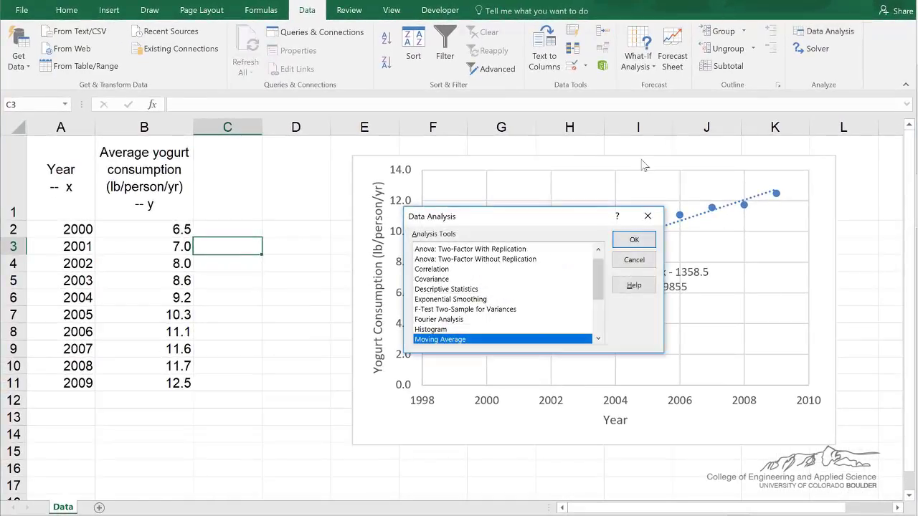
pyautogui.moveTo(534, 220); pyautogui.dragTo(537, 170)
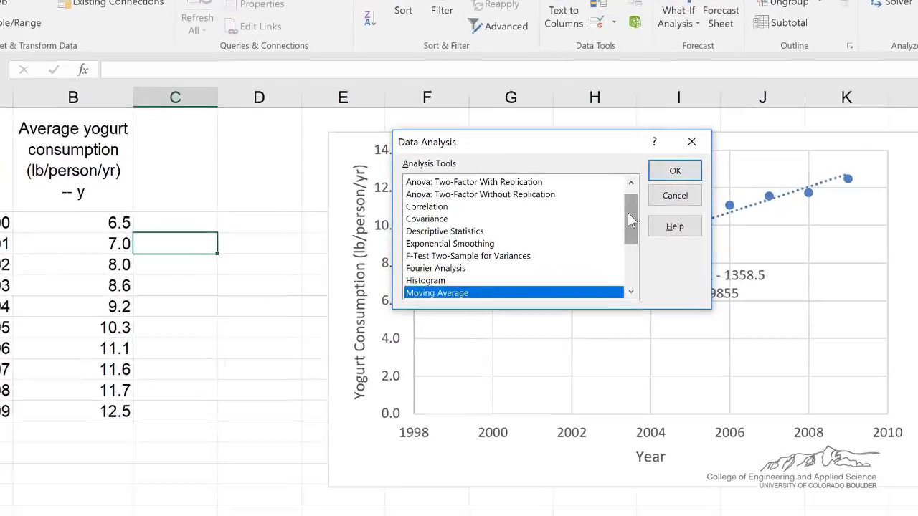
pyautogui.moveTo(601, 238); pyautogui.dragTo(602, 250)
pyautogui.moveTo(712, 240); pyautogui.dragTo(712, 289)
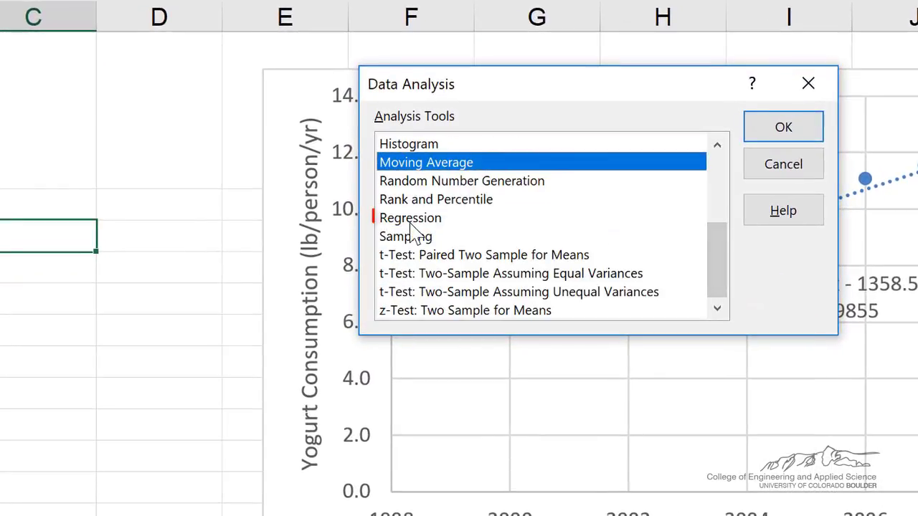
pyautogui.click(414, 225)
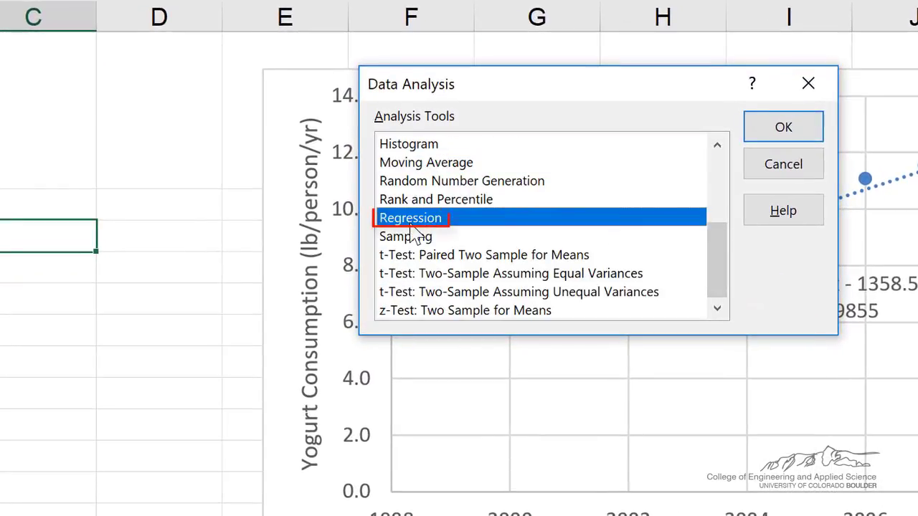
pyautogui.click(787, 127)
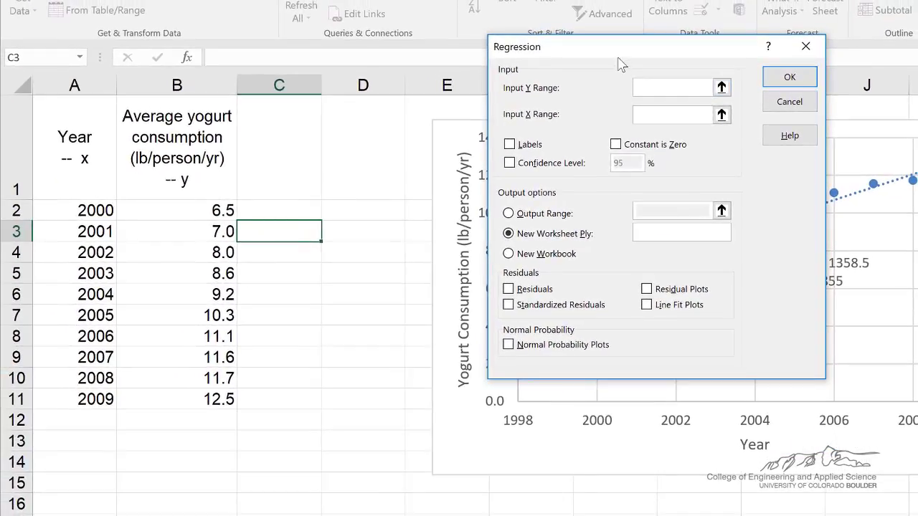
# Run the regression with Y range B1:B11, X range A1:A11 and Labels onto a new worksheet
pyautogui.moveTo(542, 1); pyautogui.dragTo(481, 78)
pyautogui.moveTo(517, 117); pyautogui.dragTo(515, 118)
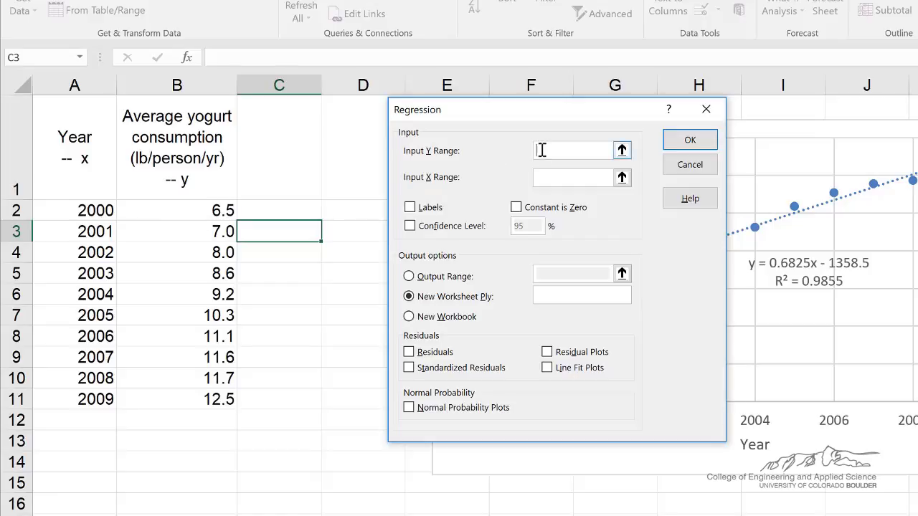
pyautogui.click(198, 179)
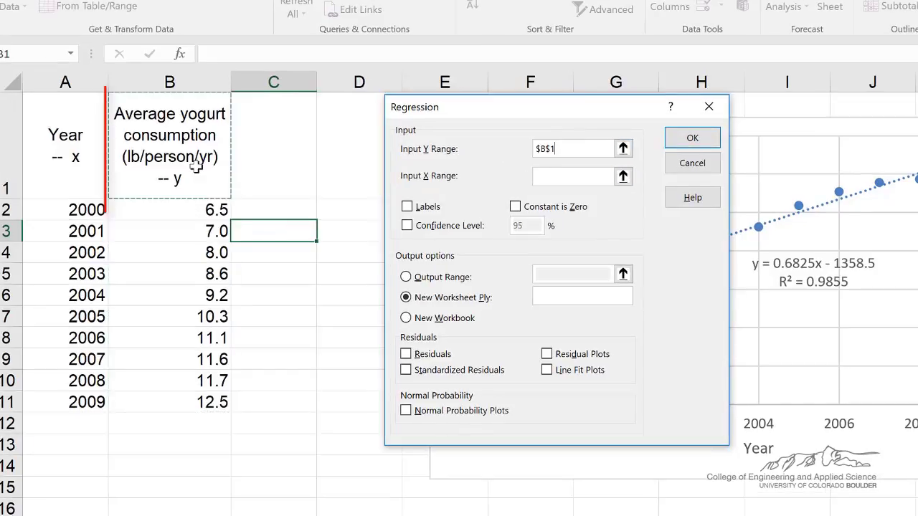
pyautogui.moveTo(192, 178); pyautogui.dragTo(174, 401)
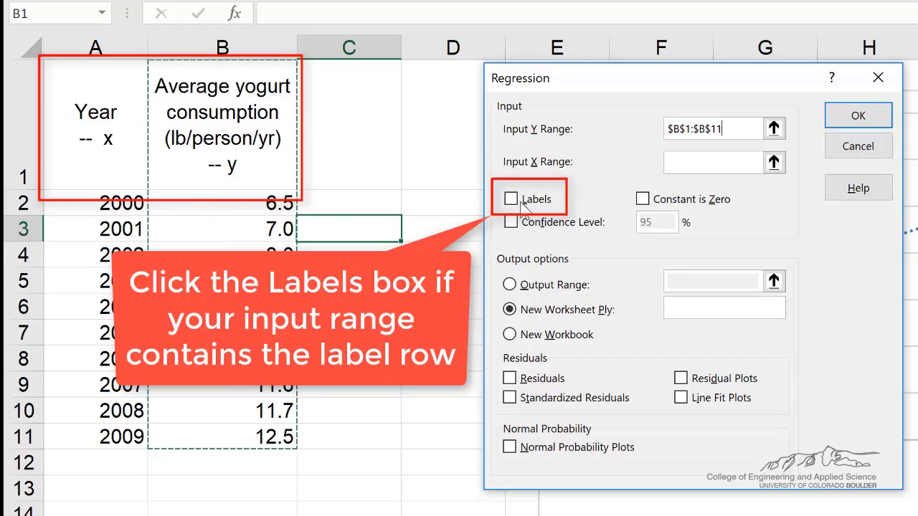
pyautogui.click(511, 199)
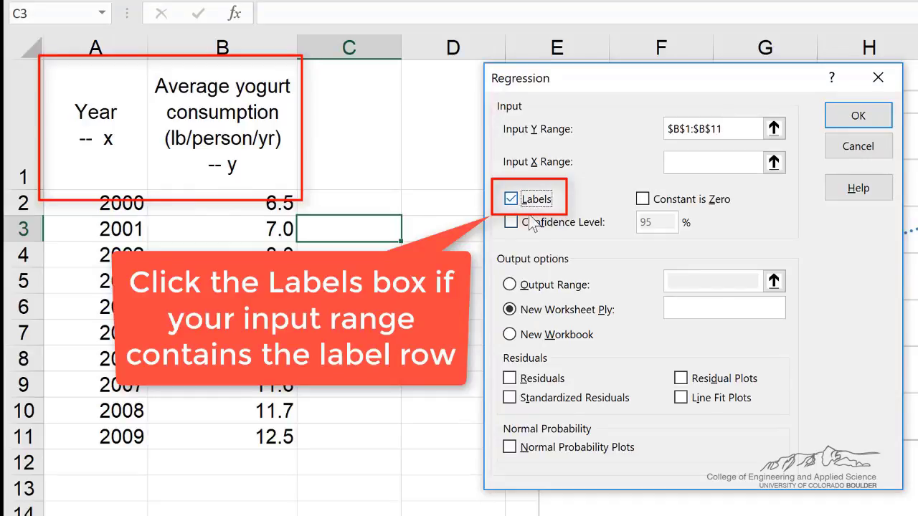
pyautogui.click(693, 162)
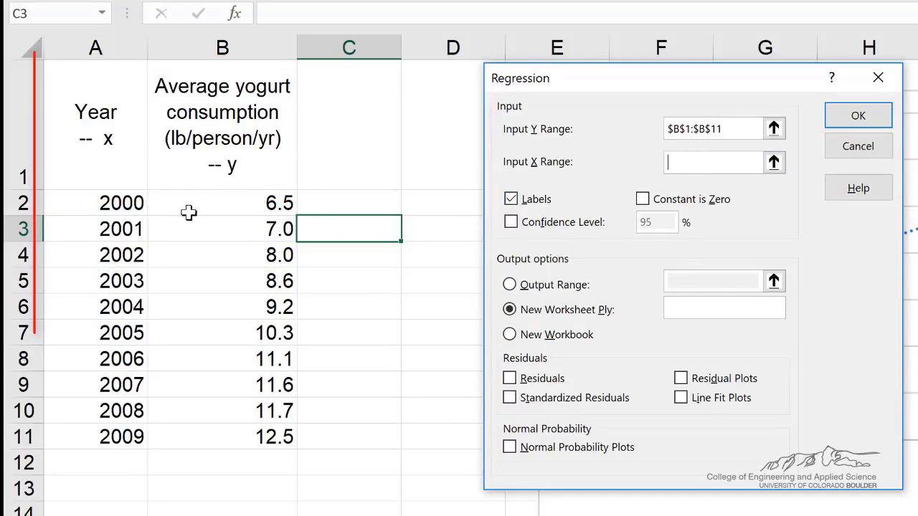
pyautogui.moveTo(122, 147); pyautogui.dragTo(115, 446)
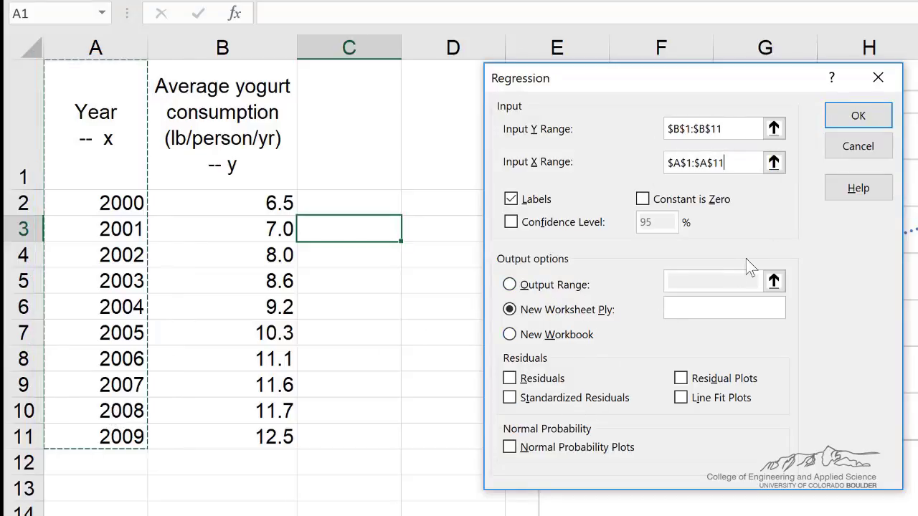
pyautogui.click(860, 120)
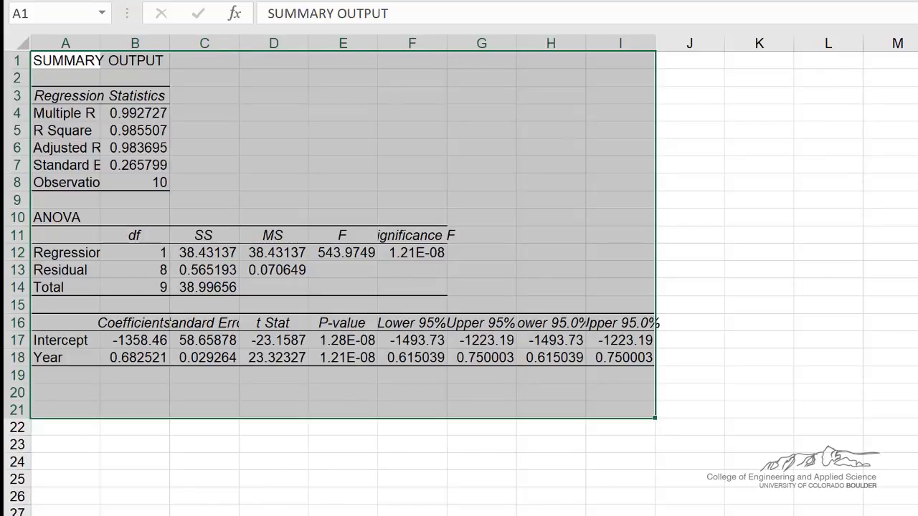
# AutoFit columns A through I of the SUMMARY OUTPUT to show full labels and numbers
pyautogui.click(674, 157)
pyautogui.click(620, 46)
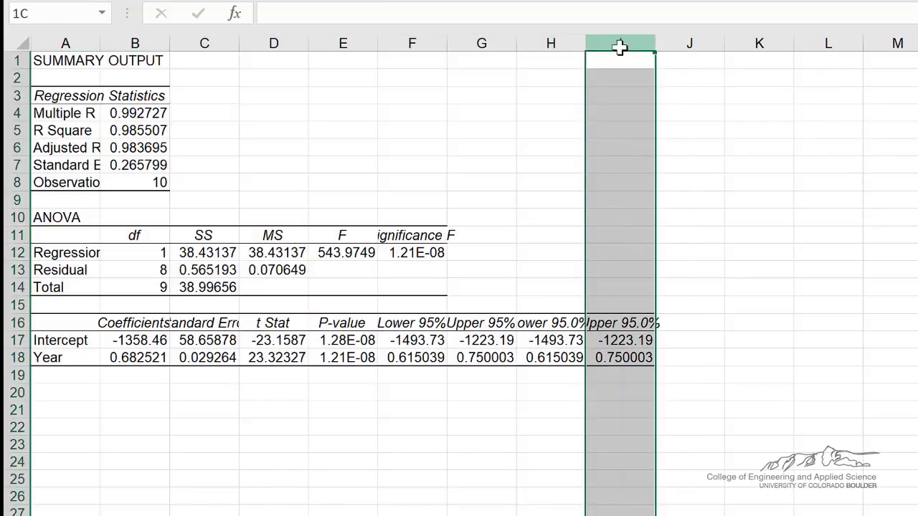
pyautogui.click(715, 145)
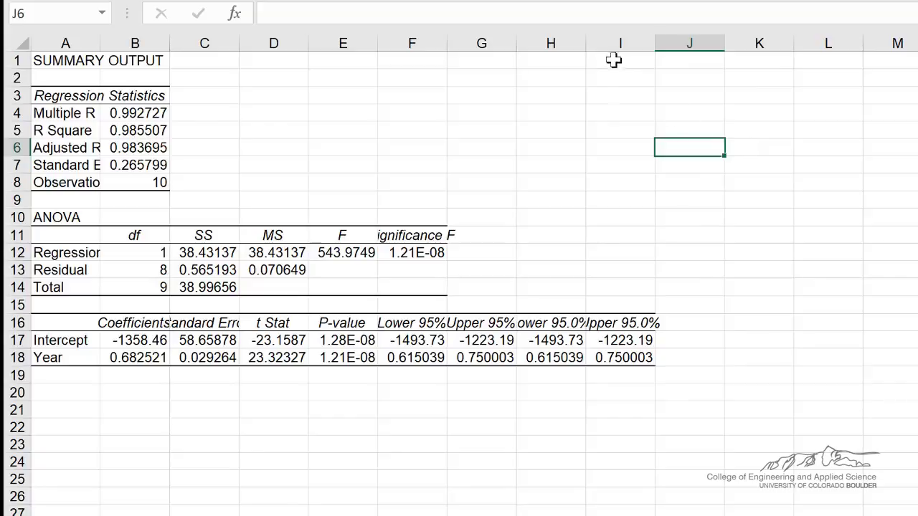
pyautogui.moveTo(614, 37); pyautogui.dragTo(66, 42)
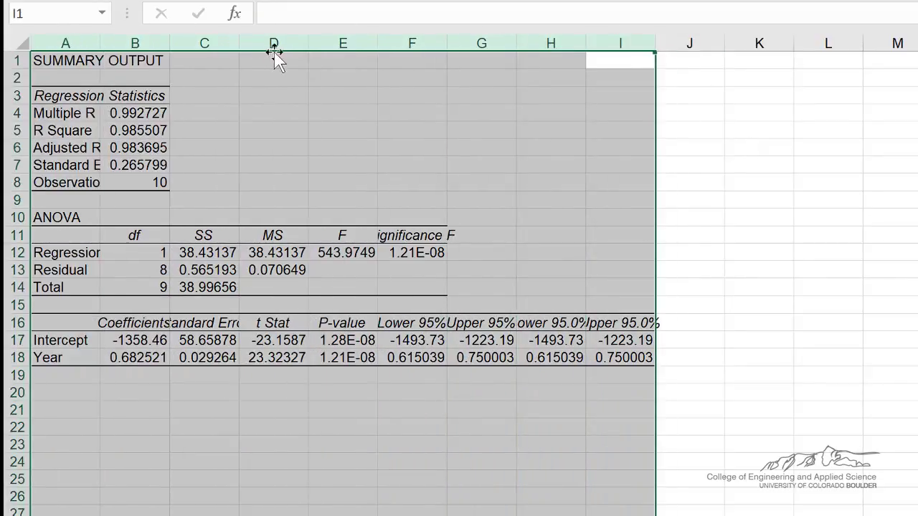
pyautogui.doubleClick(311, 39)
pyautogui.click(359, 430)
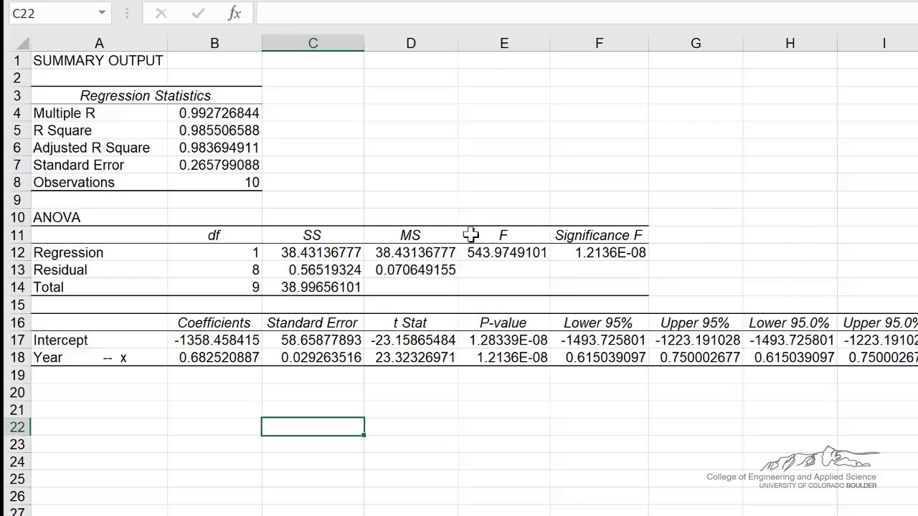
# Select the Intercept and Year coefficients, -1358.458415 and 0.682520887
pyautogui.press('Up')
pyautogui.press('Up')
pyautogui.press('Left')
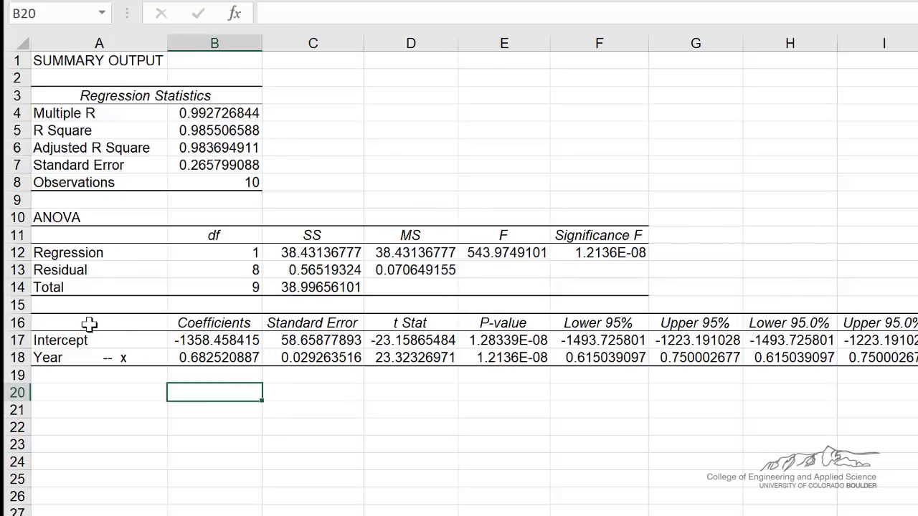
pyautogui.moveTo(89, 340); pyautogui.dragTo(199, 365)
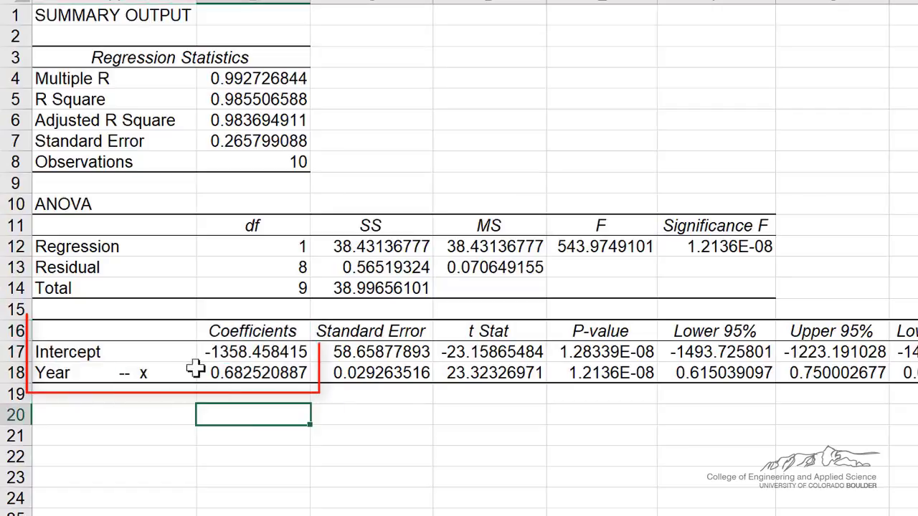
pyautogui.click(218, 352)
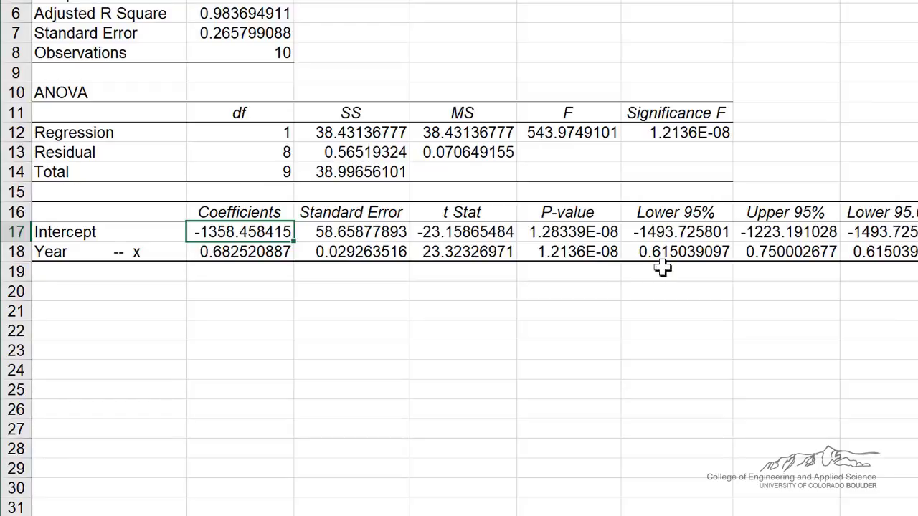
pyautogui.moveTo(689, 232); pyautogui.dragTo(788, 236)
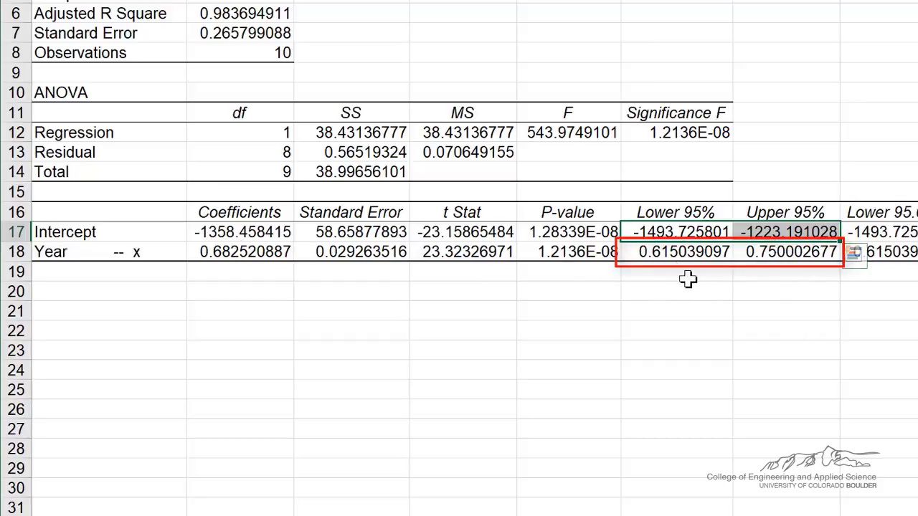
pyautogui.click(674, 272)
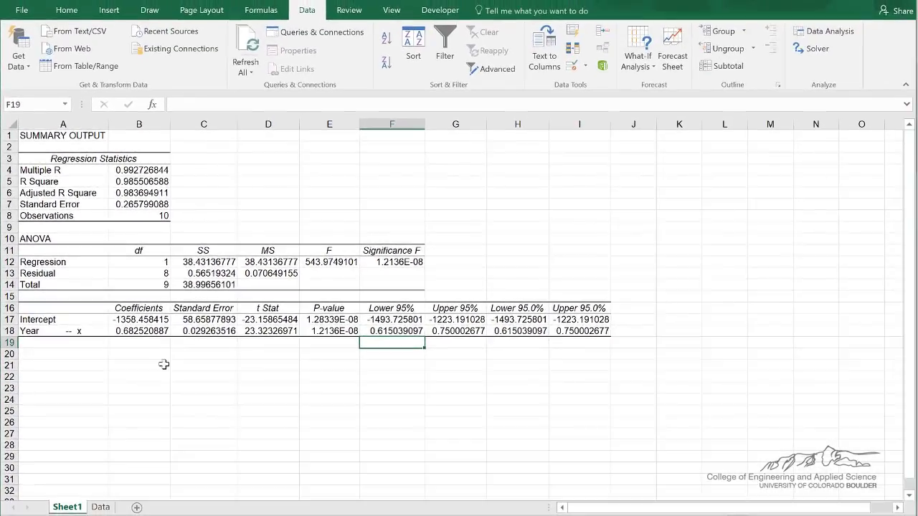
pyautogui.click(102, 507)
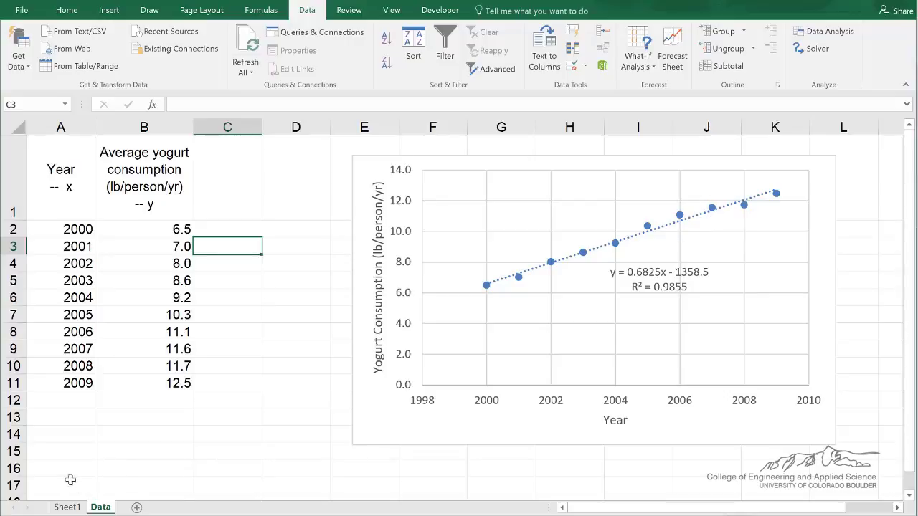
pyautogui.click(67, 507)
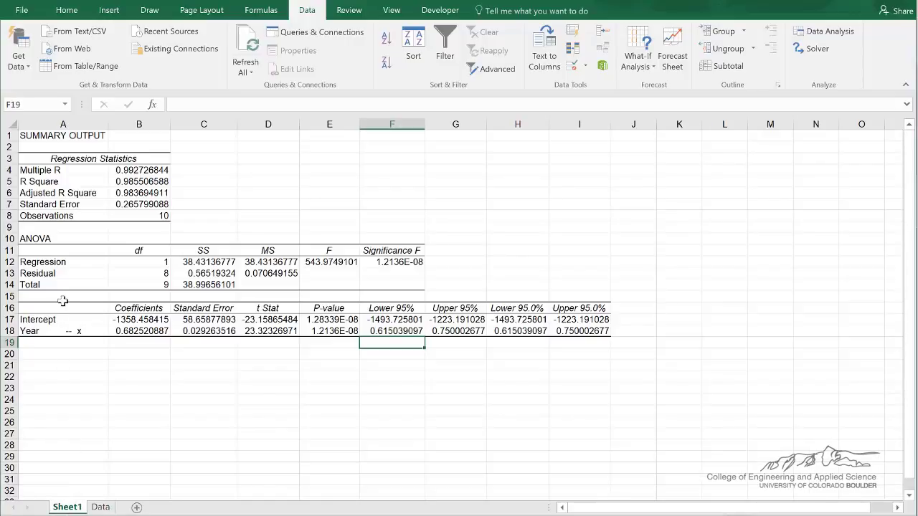